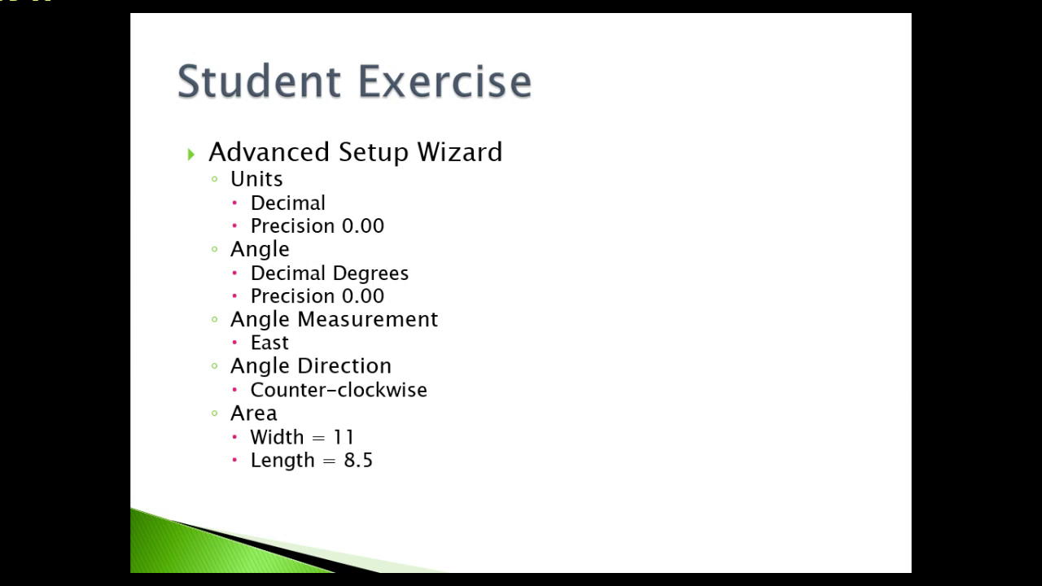
Switch to AutoCAD and accept decimal degrees with 0.00 precision for angles in the Advanced Setup wizard
key(alt+Tab)
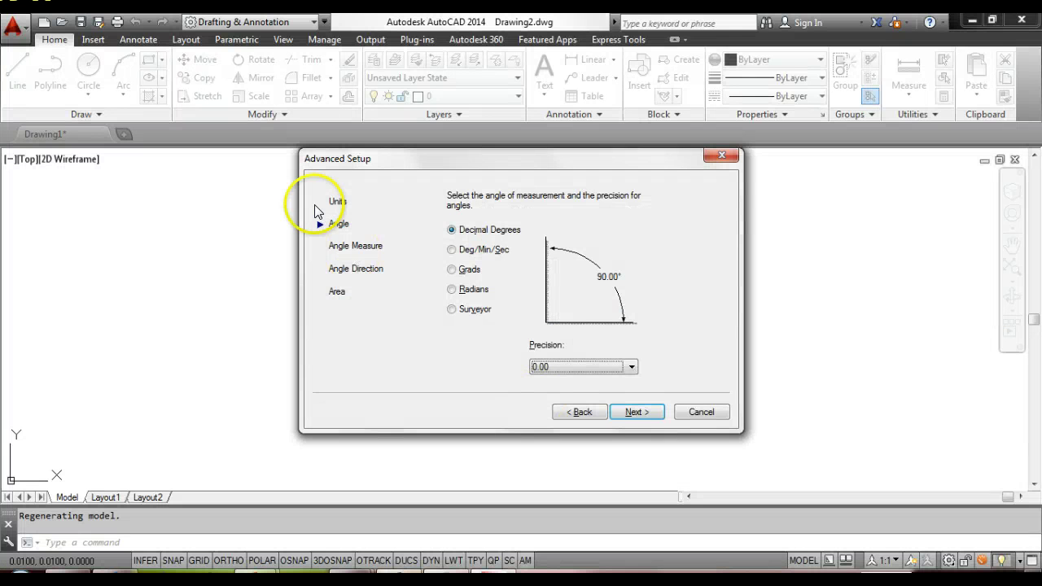
click(625, 412)
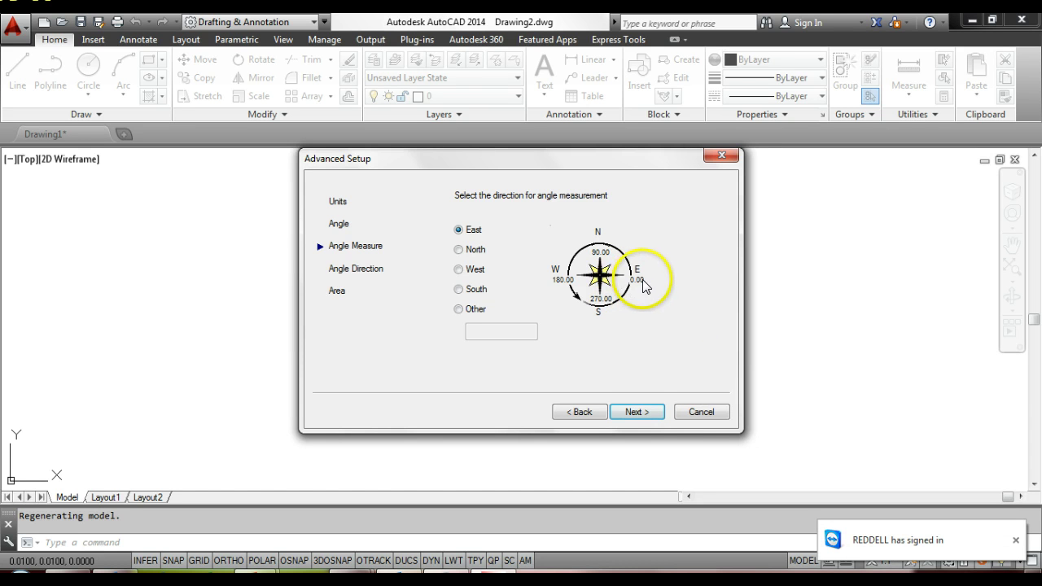
Try the North, West, South and Other directions for angle measurement, and return to East
click(472, 250)
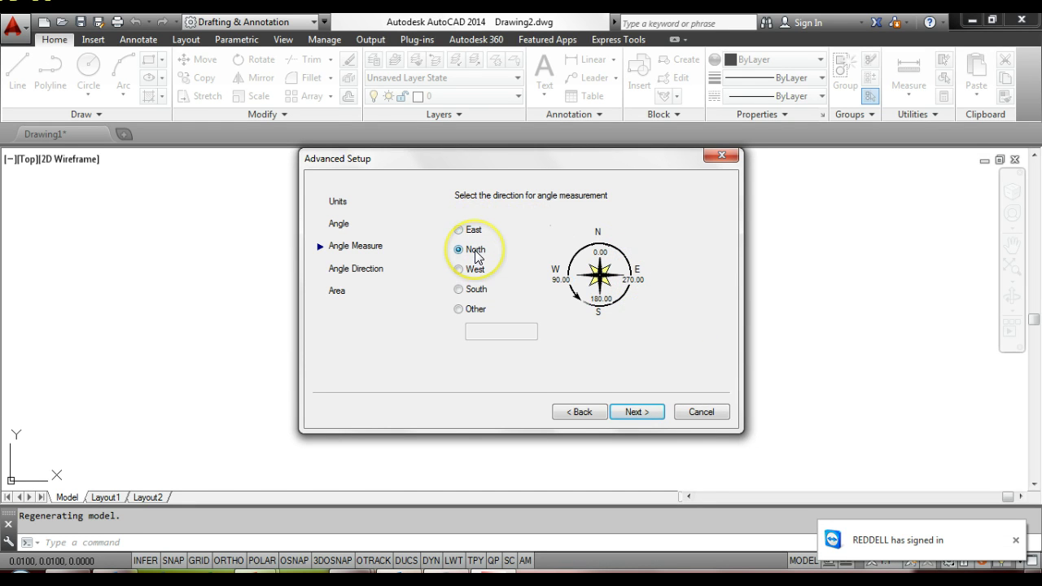
click(477, 269)
click(475, 289)
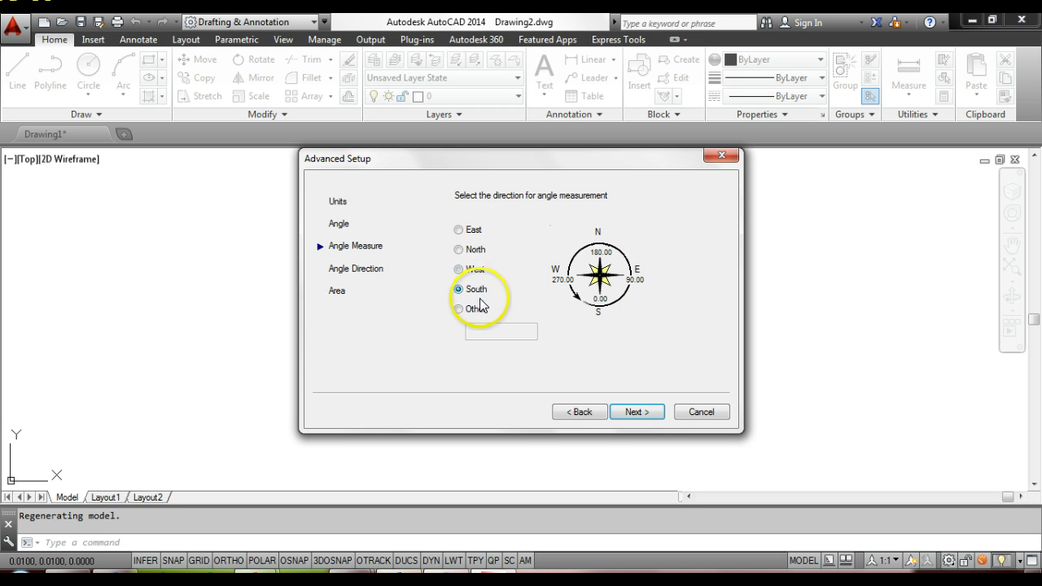
click(472, 310)
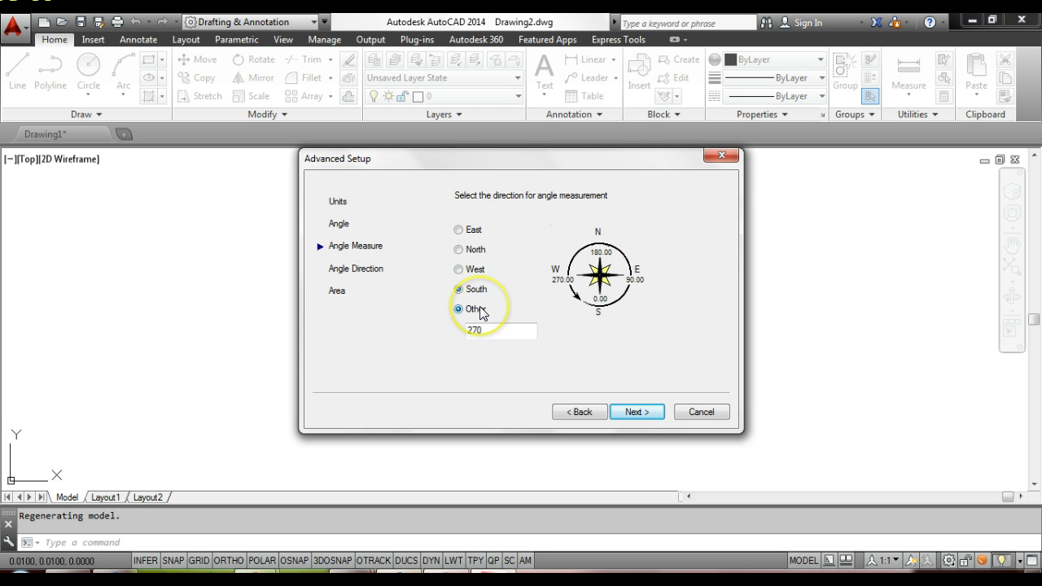
click(474, 230)
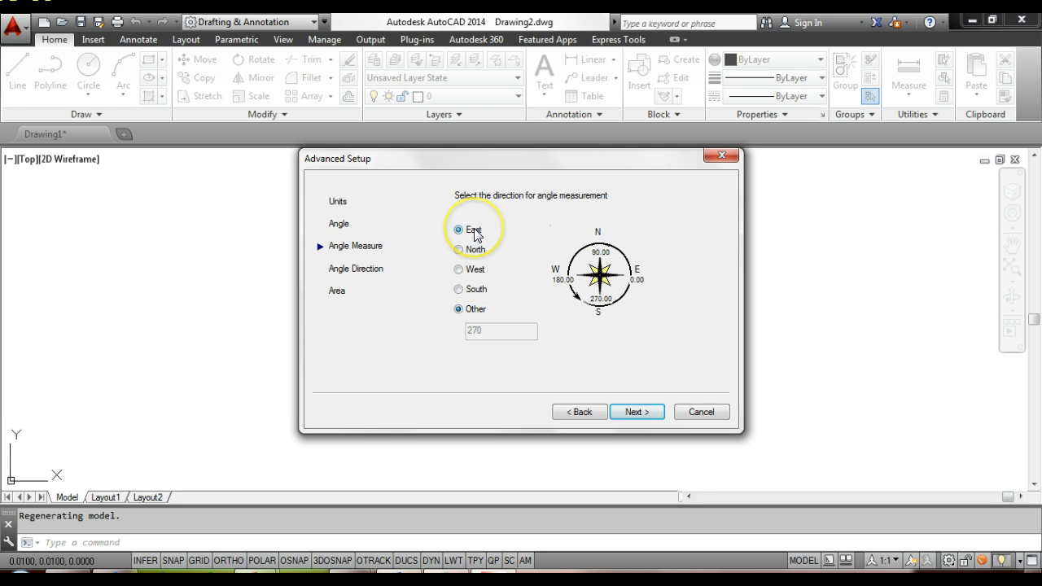
Accept East for the angle measurement and Counter-Clockwise for the angle direction, checking them against the exercise slide
click(625, 414)
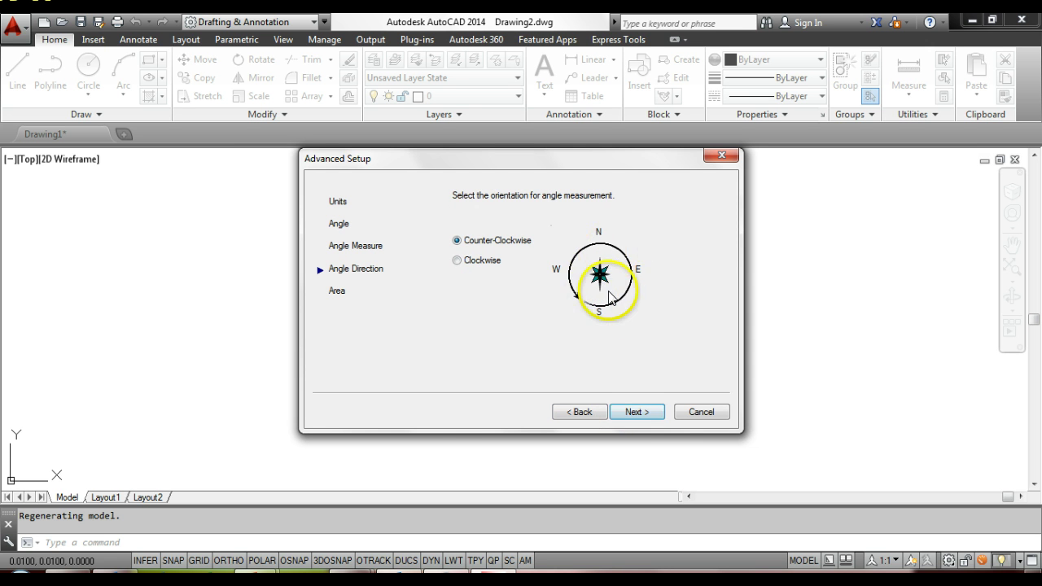
key(alt+Tab)
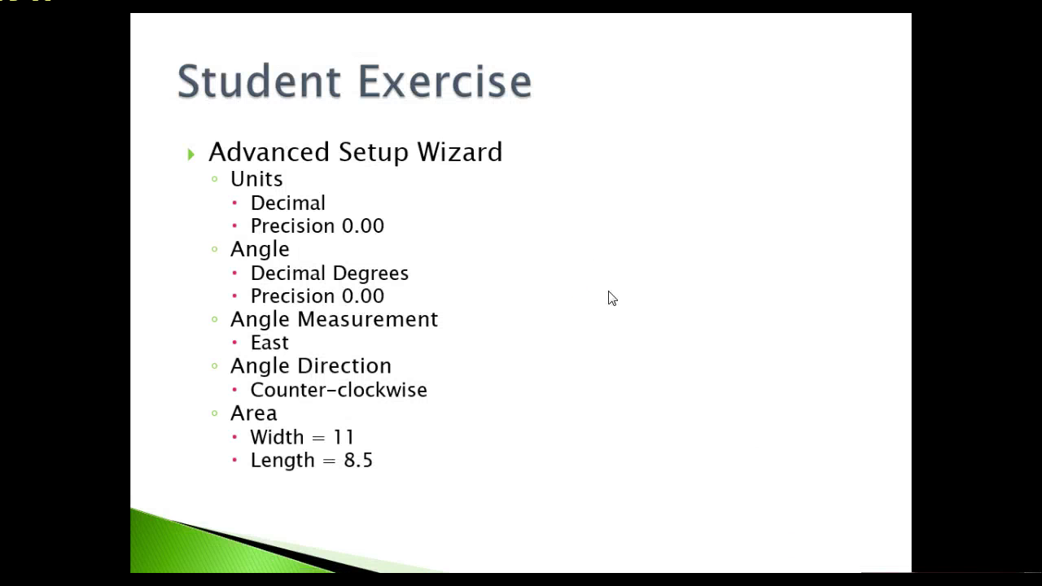
key(alt+Tab)
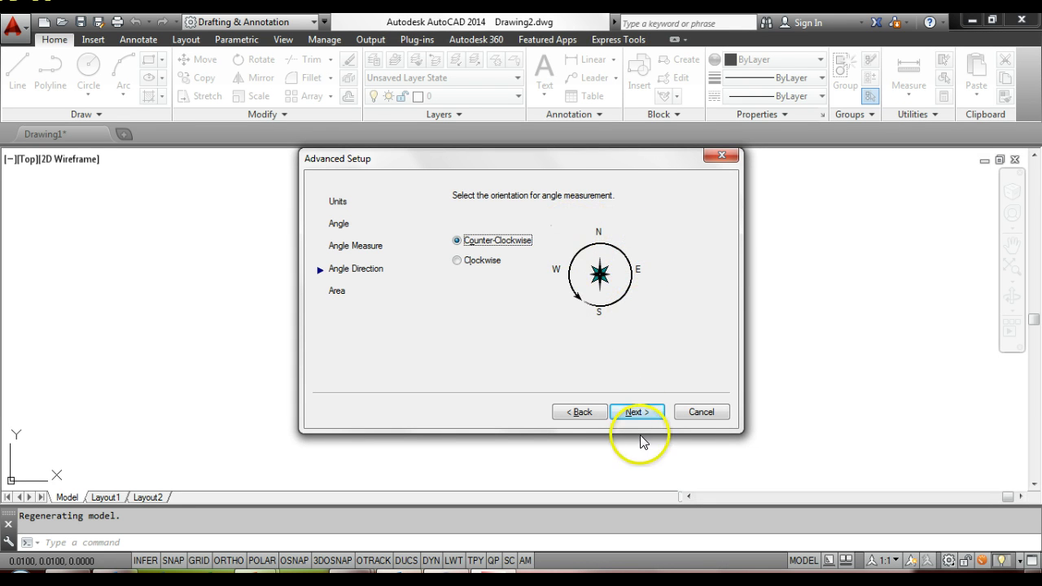
click(640, 413)
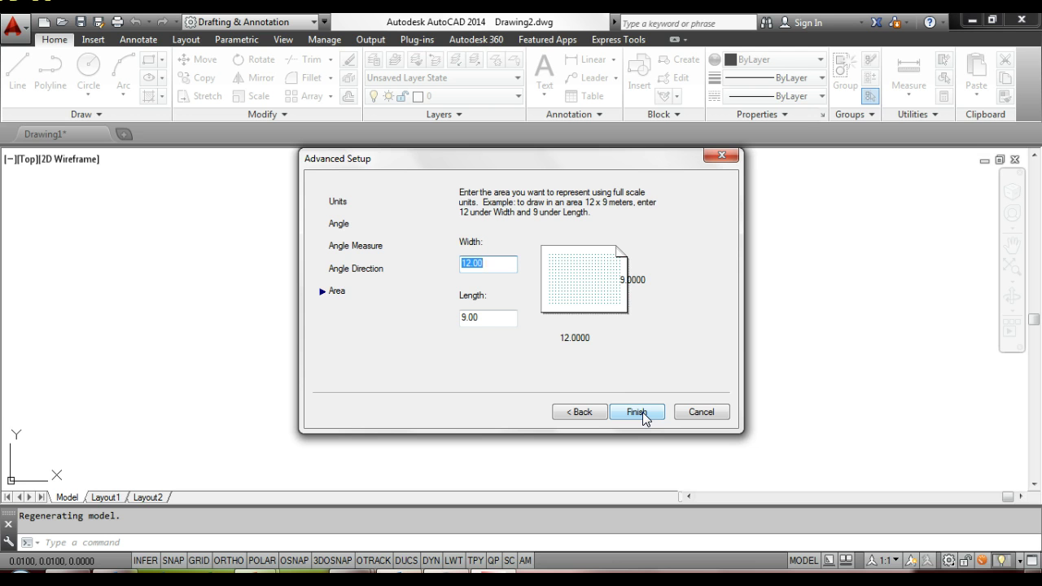
Set the drawing area to a width of 11 and a length of 8.5, and finish the setup wizard
click(639, 412)
text(11)
click(486, 318)
key(BackSpace)
key(BackSpace)
key(BackSpace)
key(BackSpace)
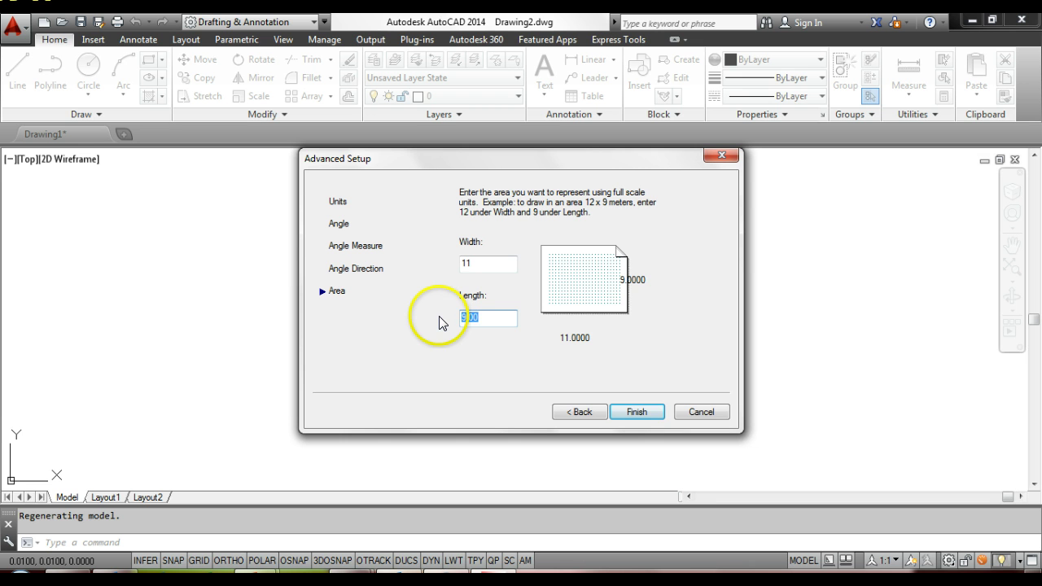
text(8.5)
click(478, 262)
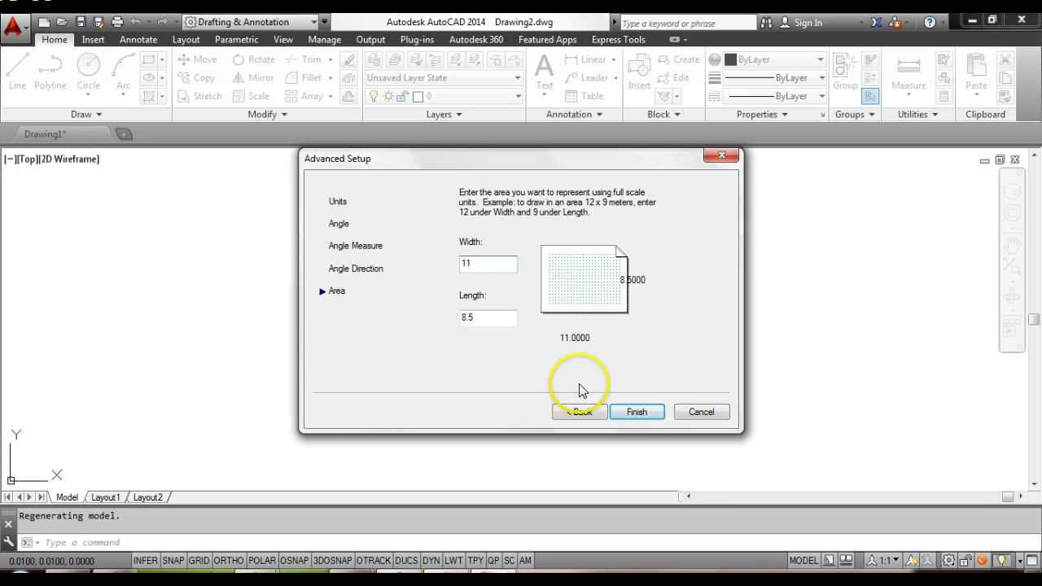
click(626, 412)
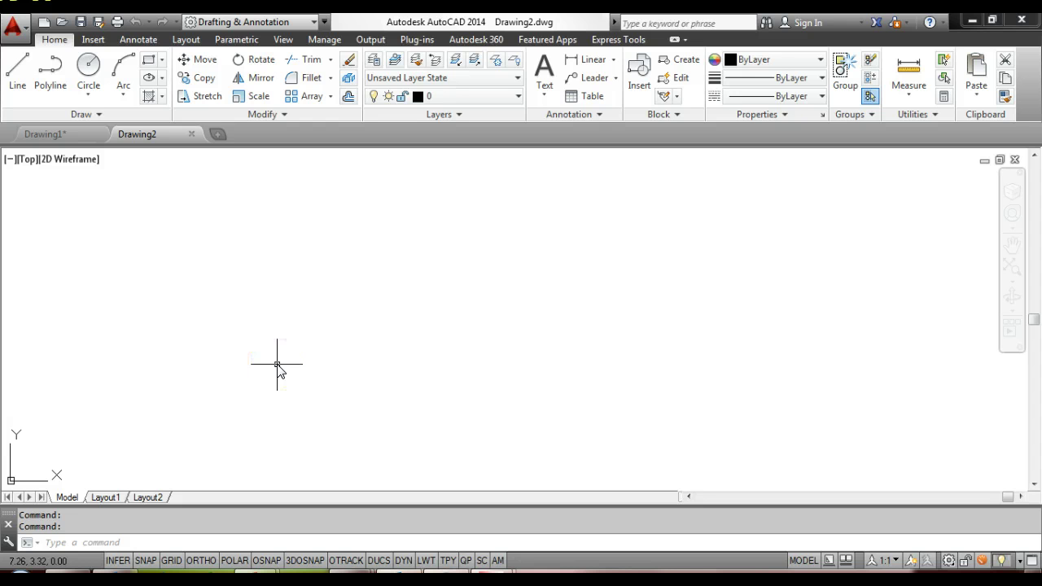
Review the exercise slides on Zoom All and on saving the drawing as a template, and return to AutoCAD
key(alt+Tab)
key(alt+Tab)
key(Right)
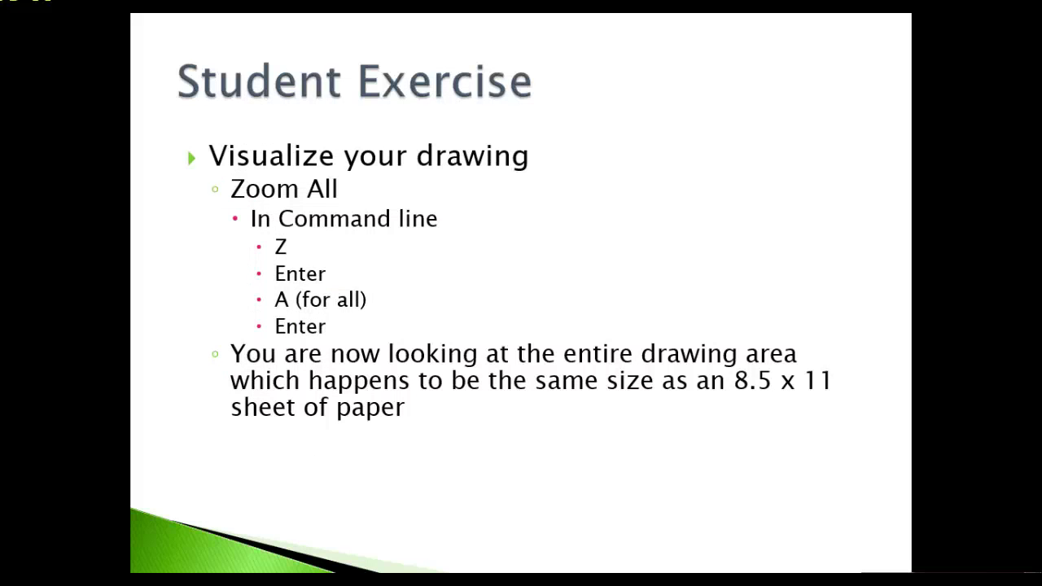
key(Right)
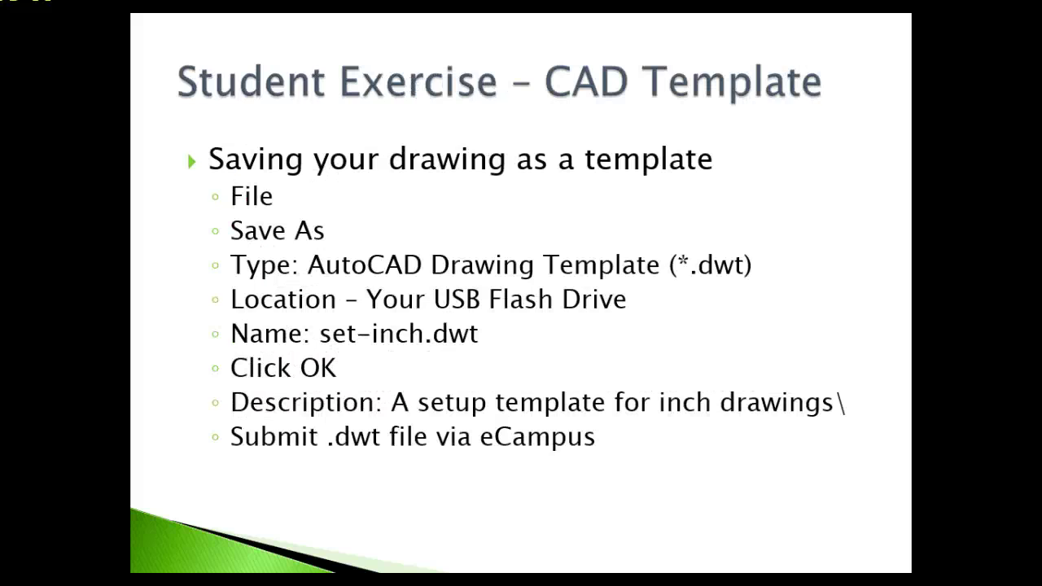
key(alt+Tab)
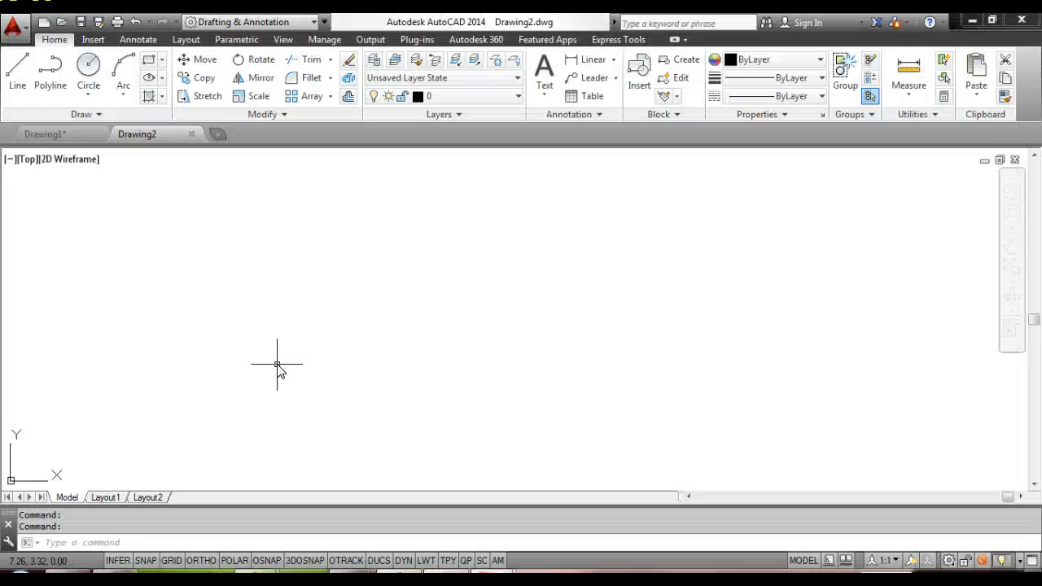
Start saving a copy of the drawing as a Drawing Template (DWT) file
click(14, 26)
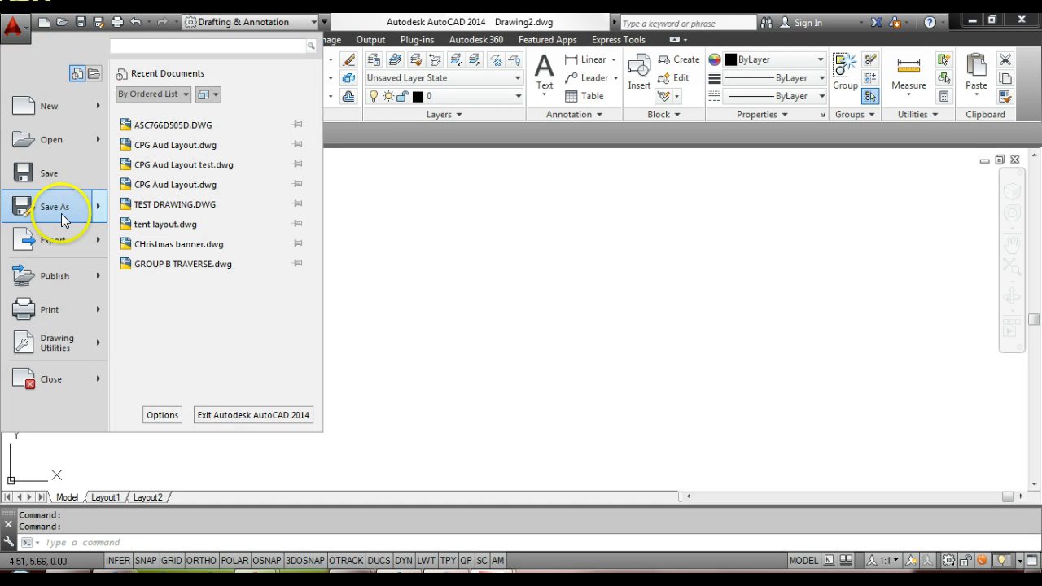
mouse_move(61, 213)
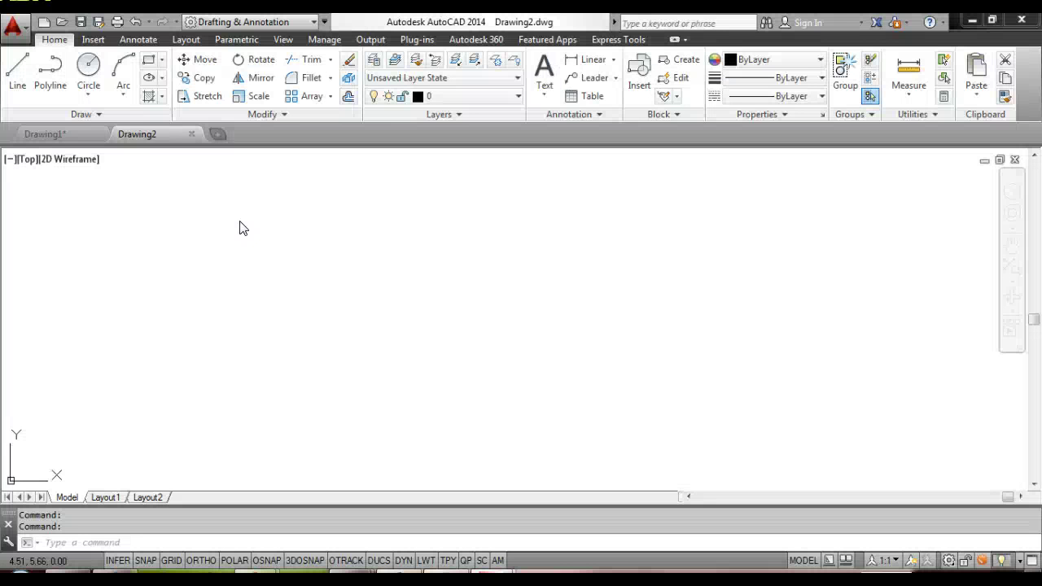
click(13, 24)
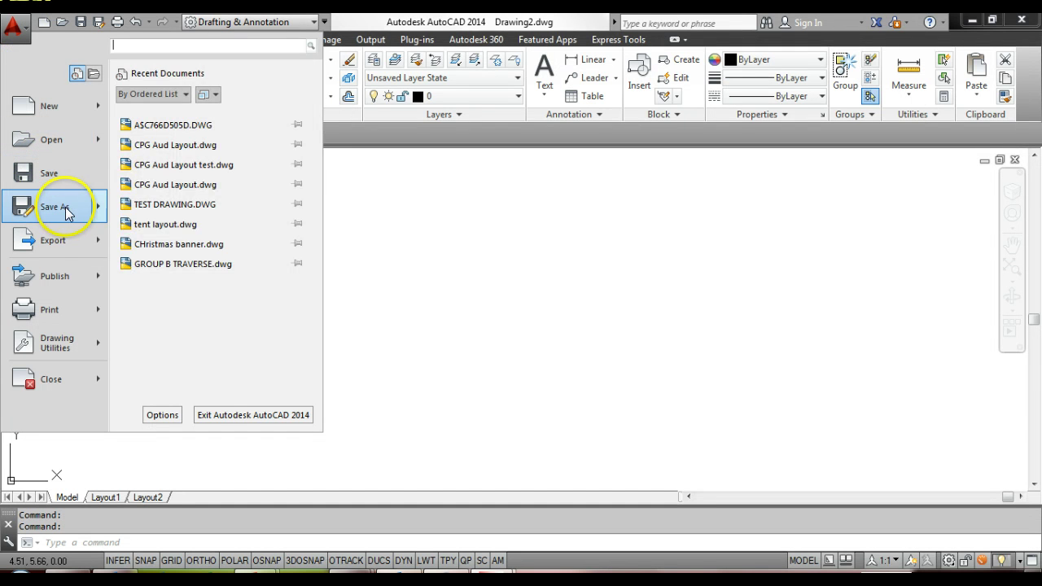
mouse_move(67, 212)
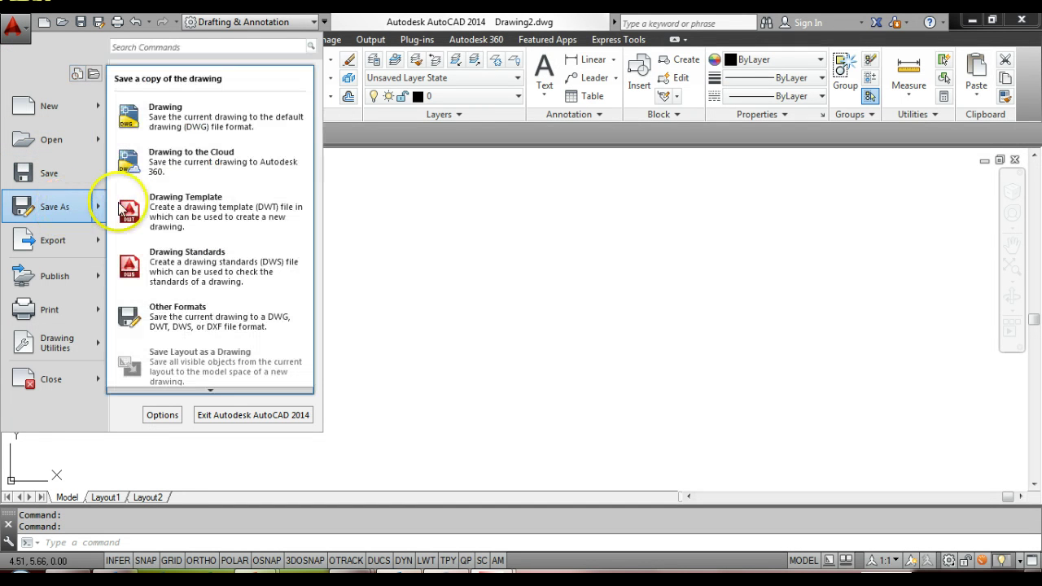
click(259, 221)
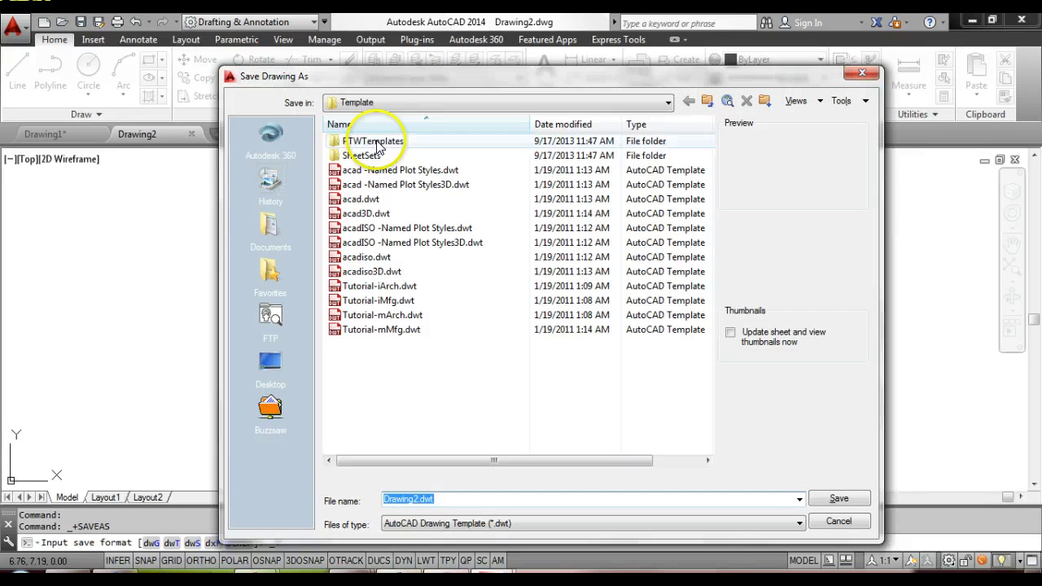
Choose the DRET 120 folder on the S: network drive as the template's save location
click(415, 104)
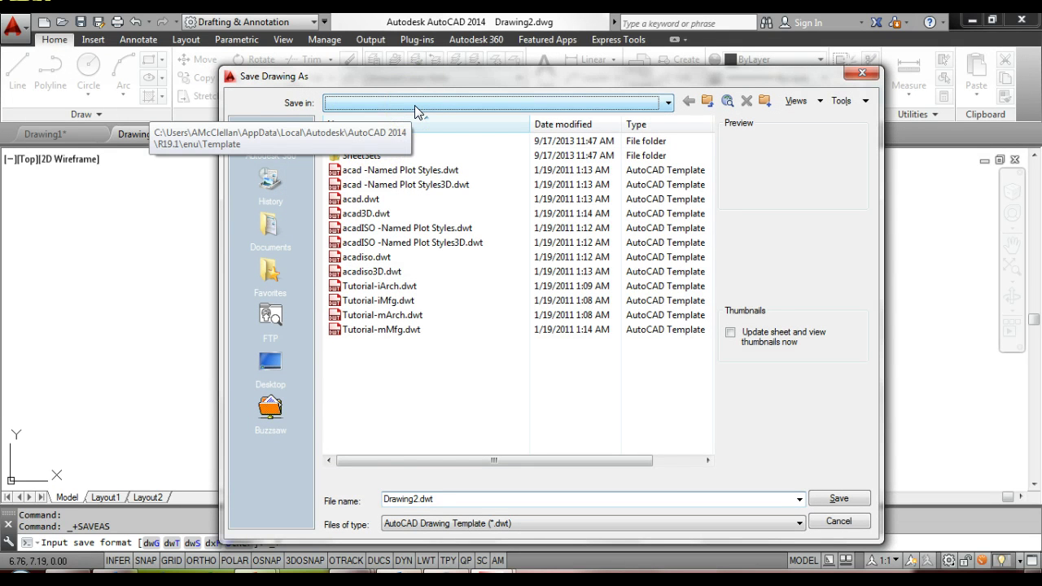
click(414, 104)
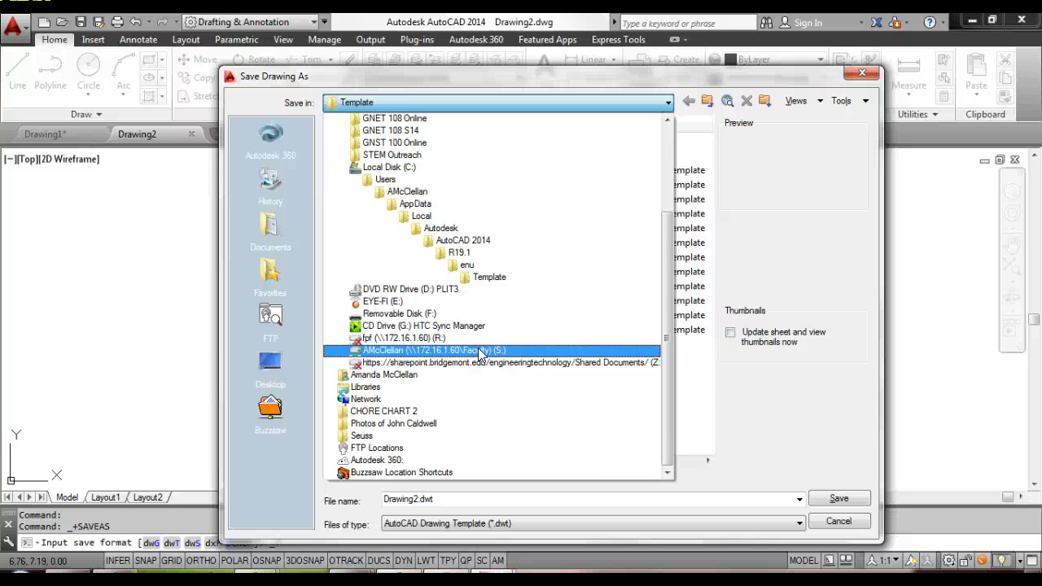
click(505, 275)
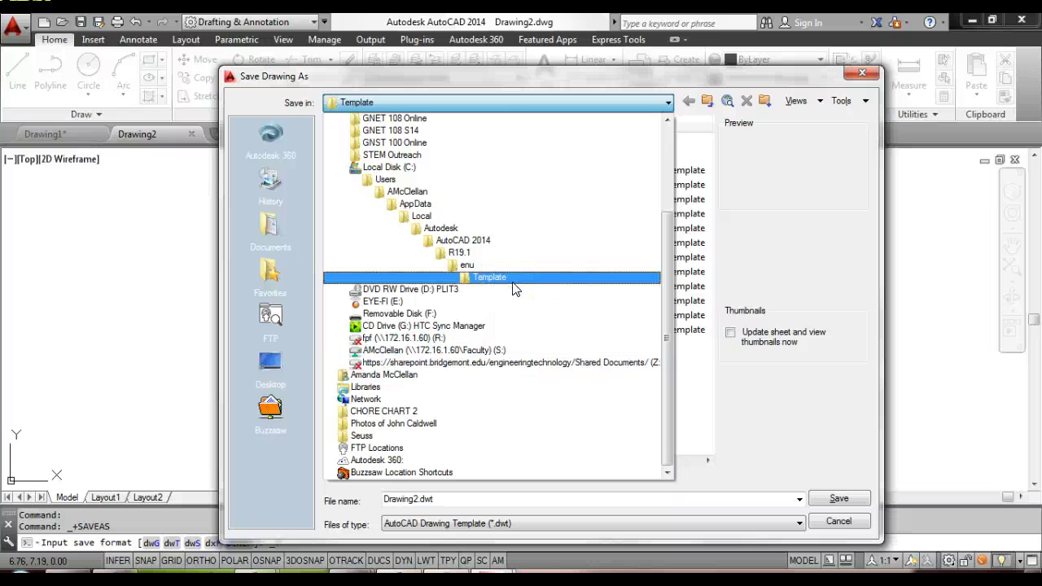
click(497, 350)
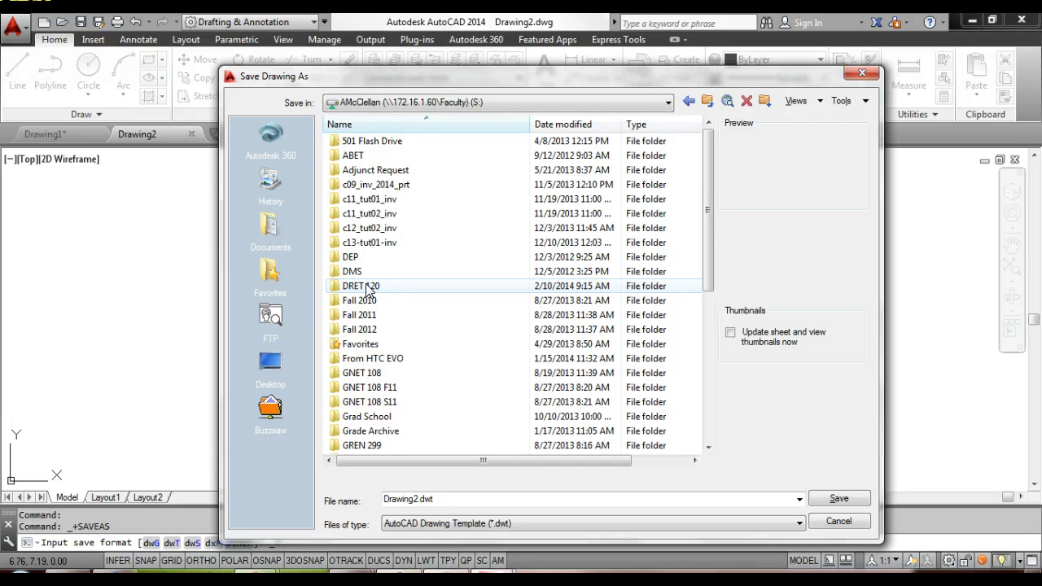
double_click(366, 286)
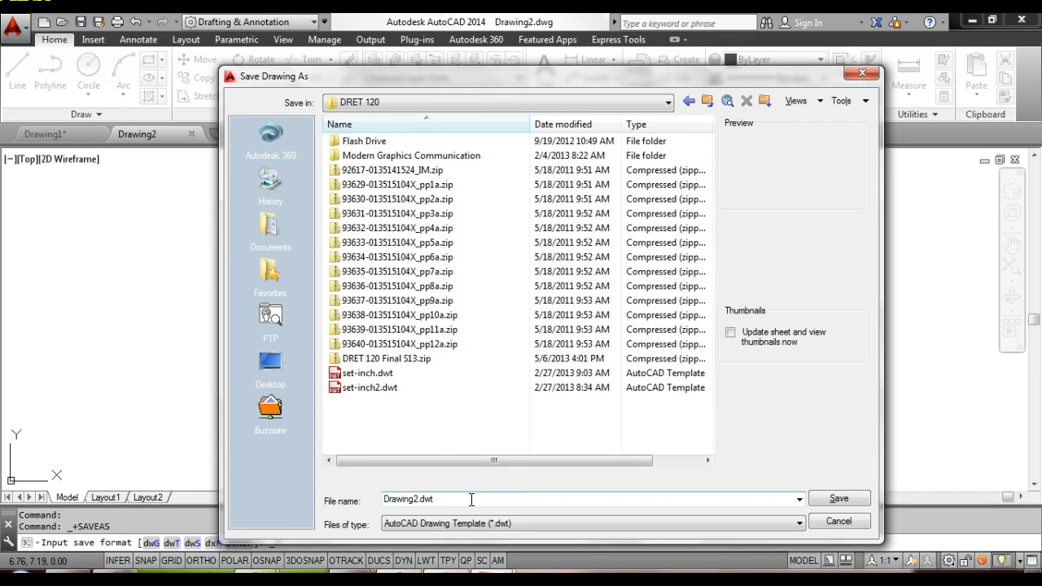
Name the template file set-inch S14 and save it
click(470, 499)
text(set-inn)
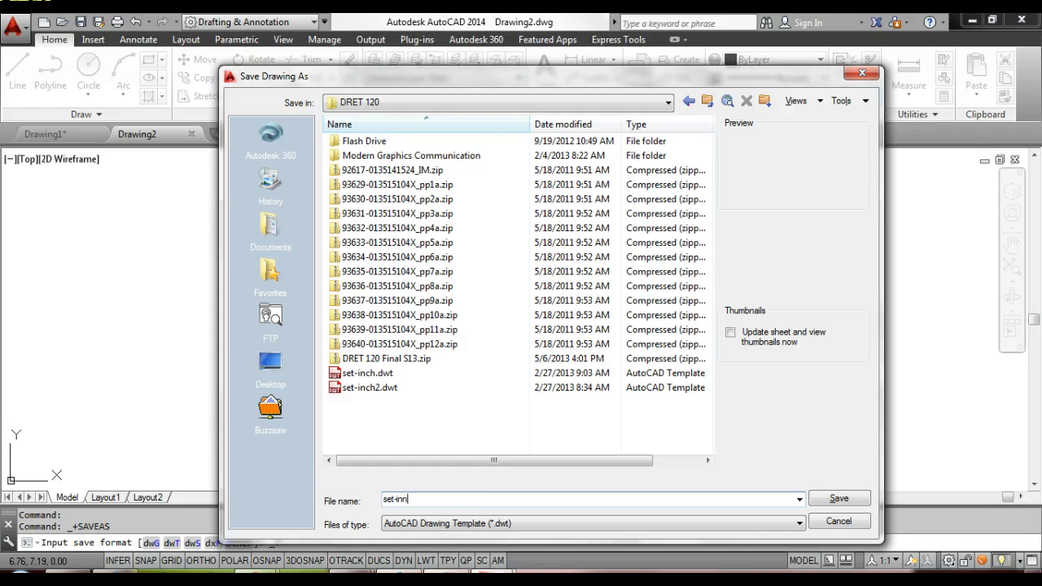
key(BackSpace)
text(ch)
text(S14)
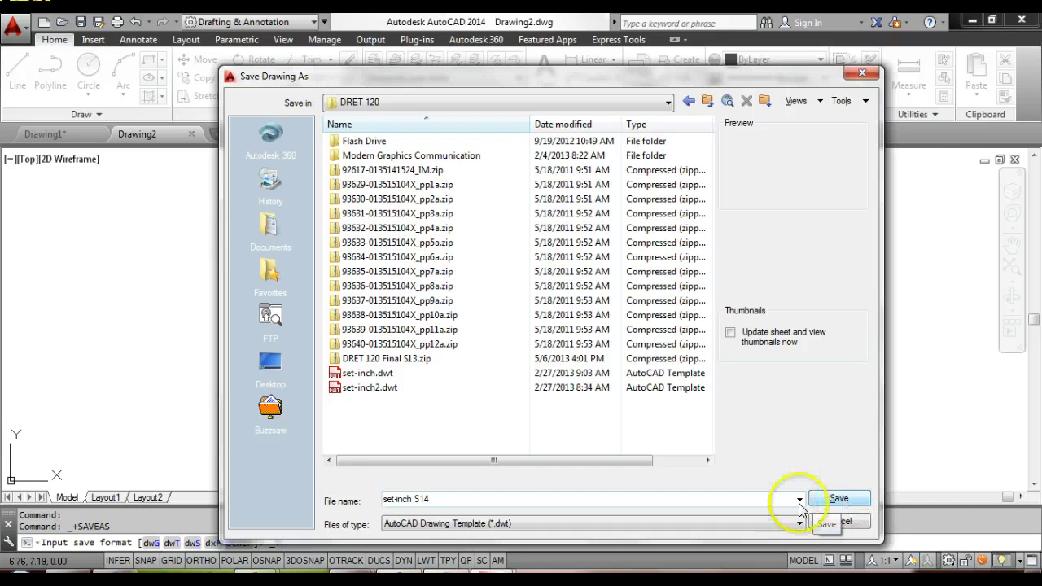
click(855, 499)
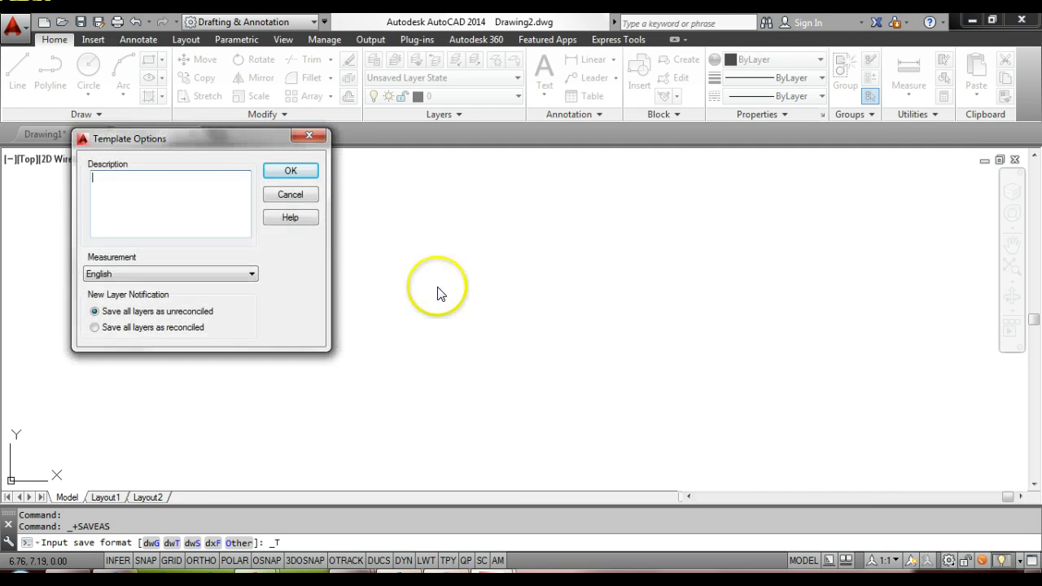
Describe the template as "Setup template for DRET 120", keep English measurement, and confirm the template options
drag(131, 137, 180, 178)
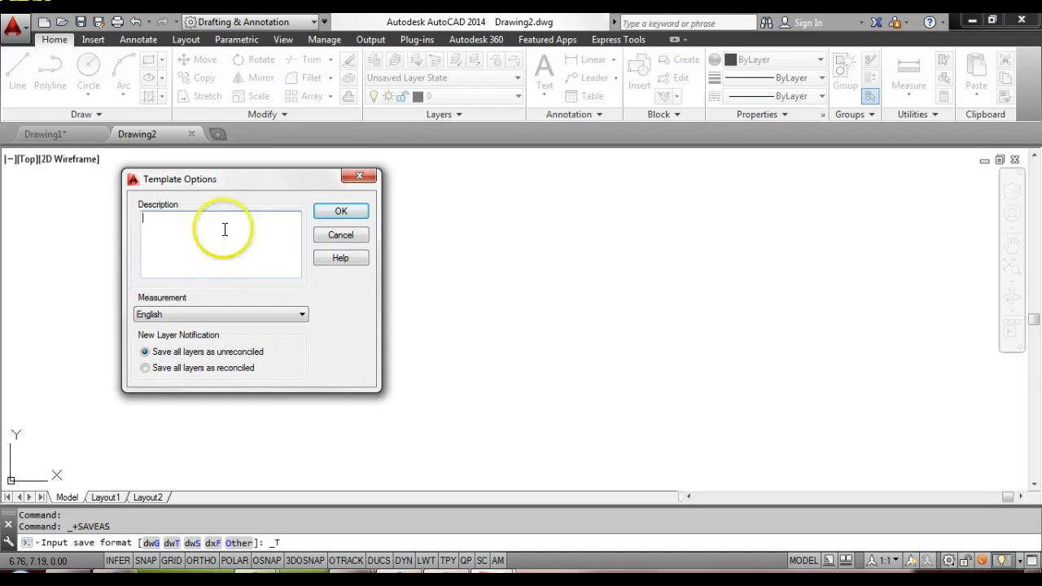
click(200, 246)
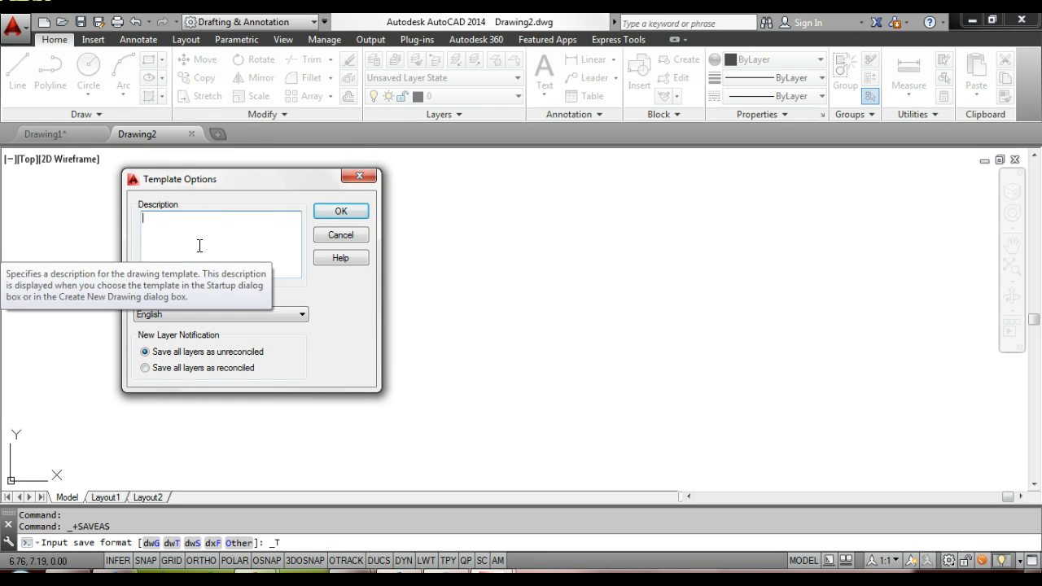
text(Setup tea)
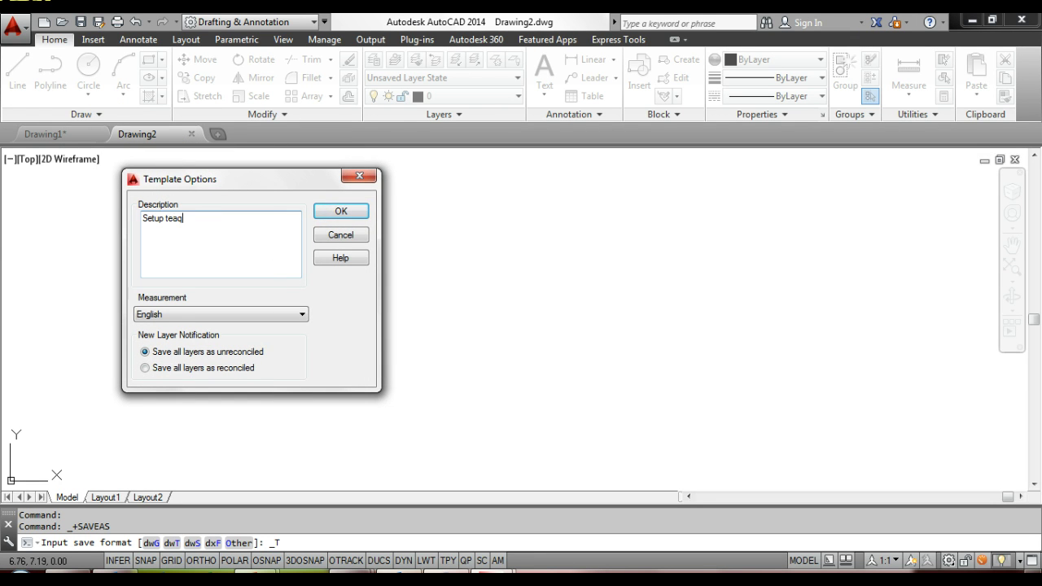
key(BackSpace)
text(mplate for DRET 120)
click(185, 316)
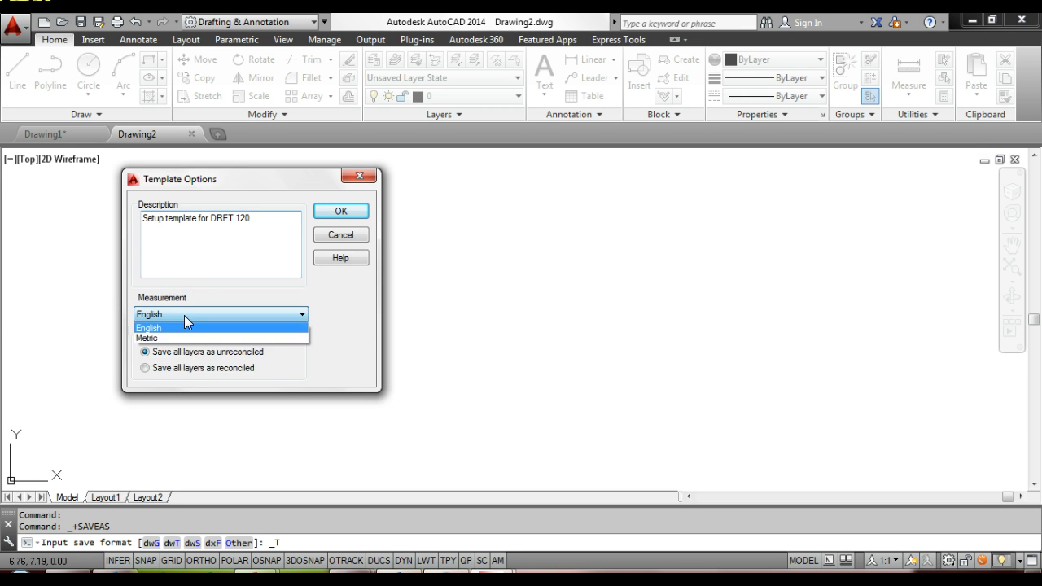
click(184, 315)
click(340, 213)
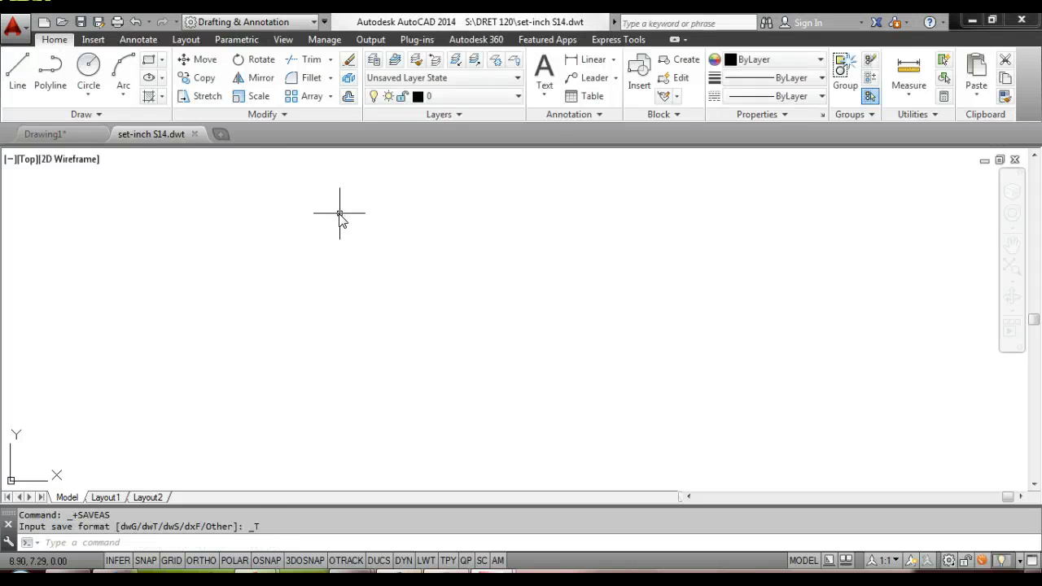
mouse_move(119, 139)
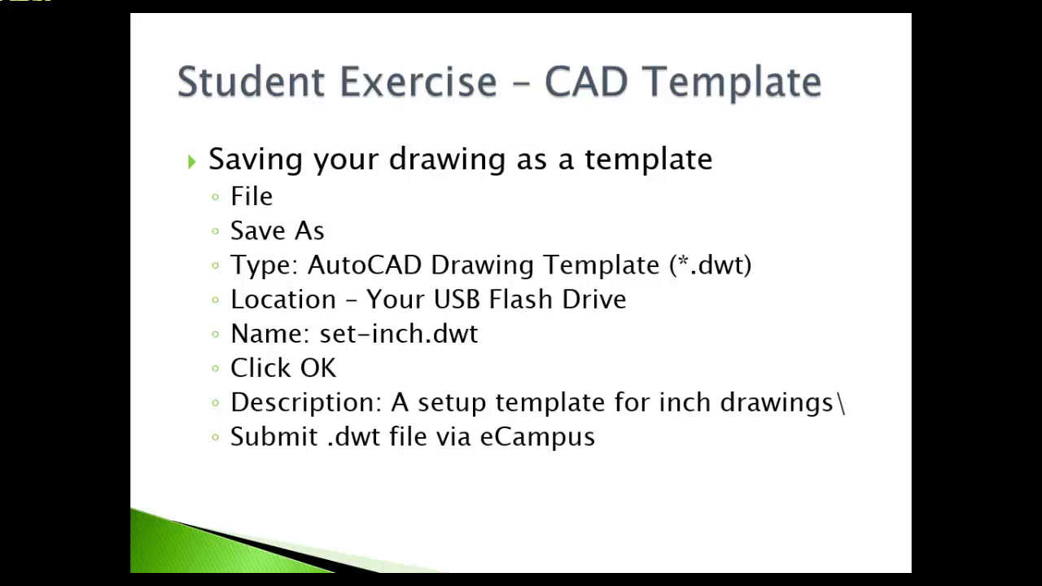
key(Right)
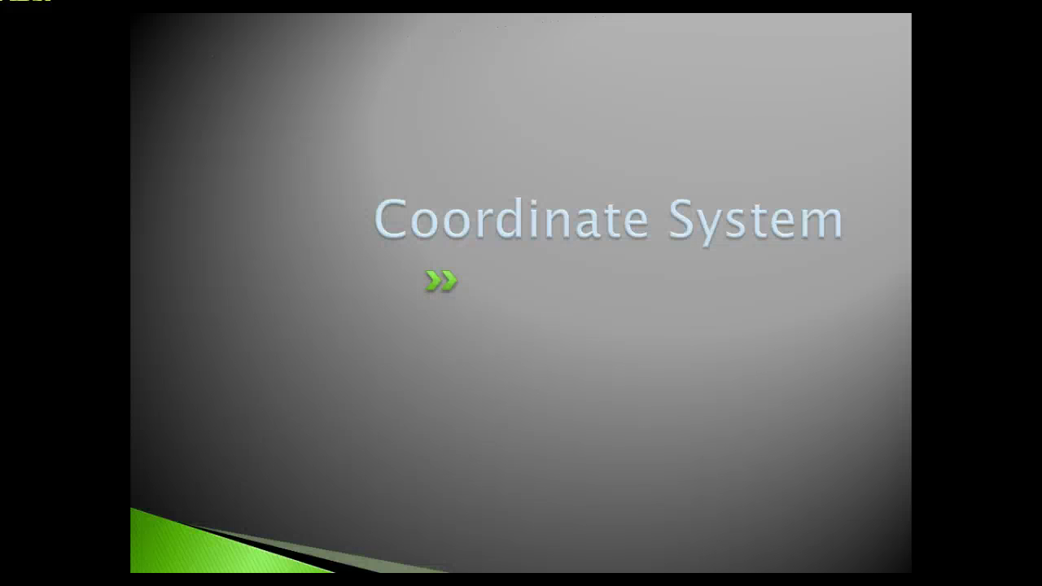